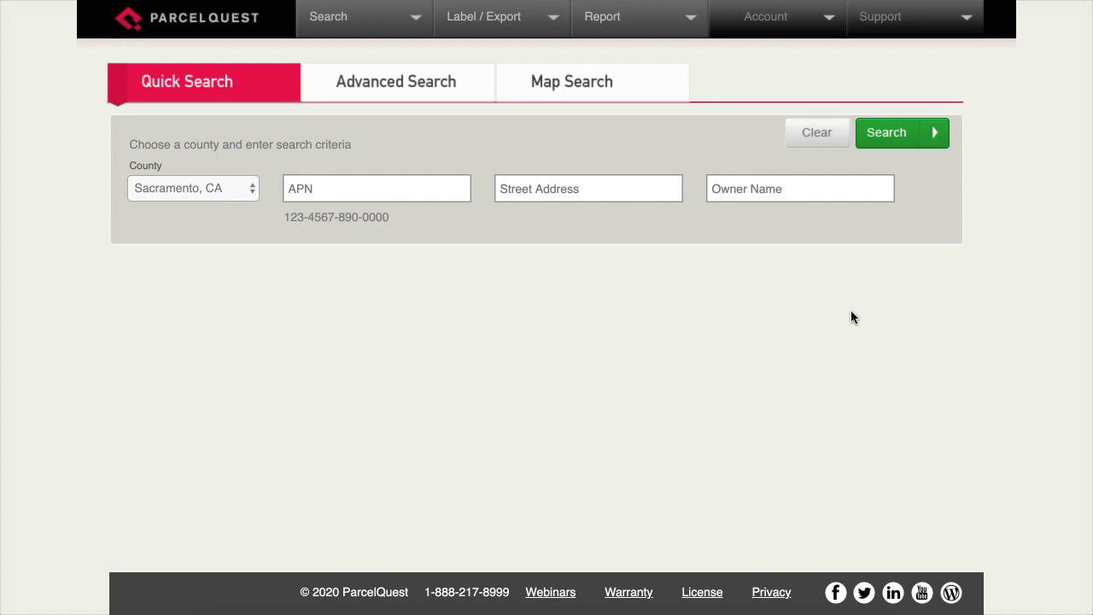
Search Sacramento, CA by owner name 'williamson', returning 112 matching parcels
{"action": "left_click", "coordinate": [768, 188]}
{"action": "left_click", "coordinate": [750, 223]}
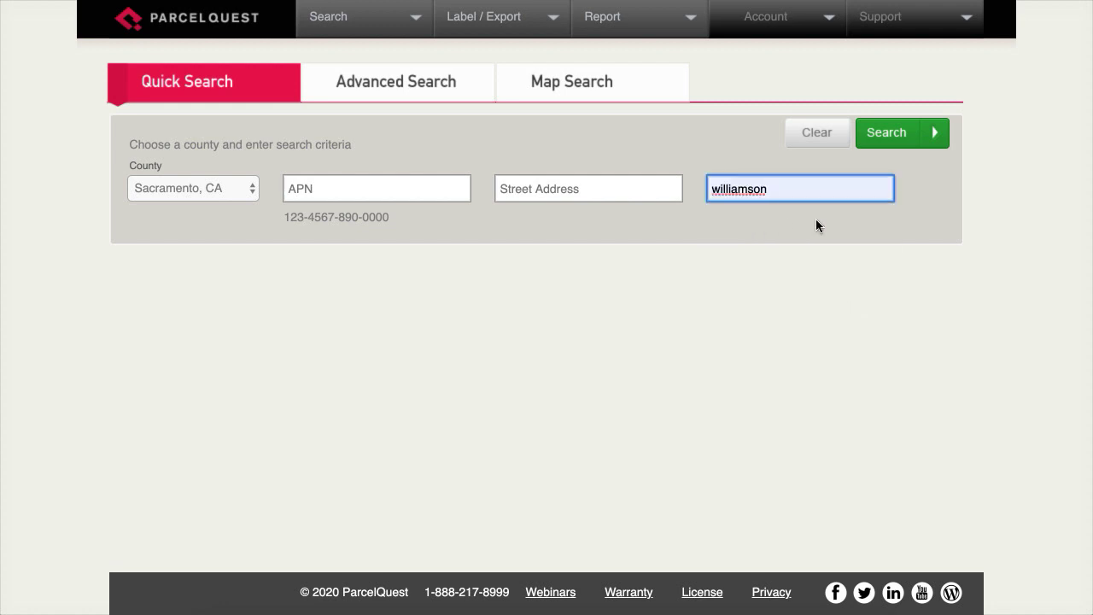
{"action": "left_click", "coordinate": [883, 132]}
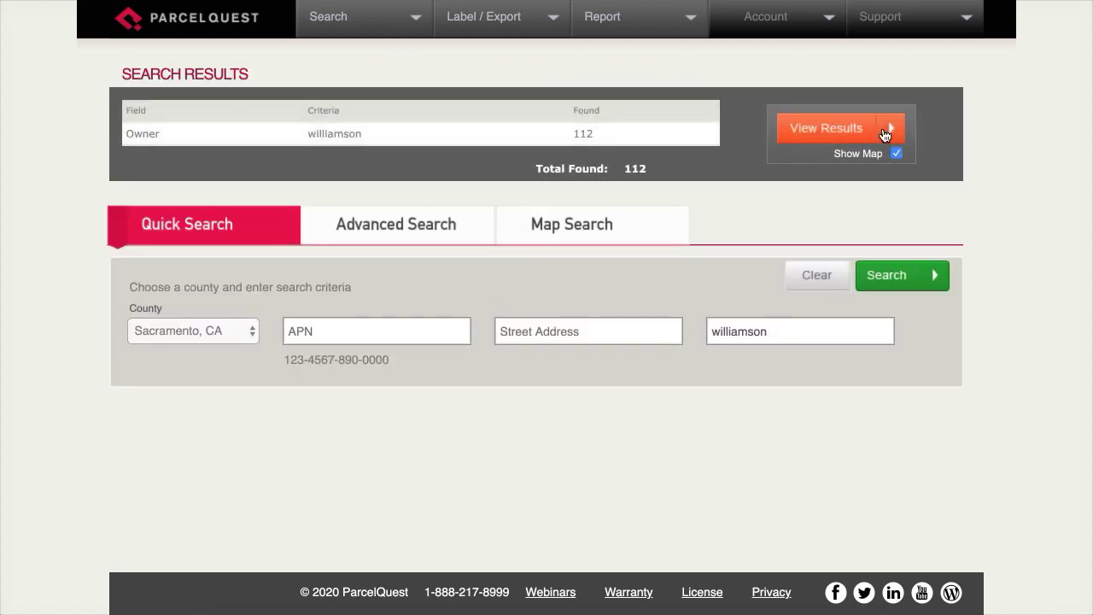
Plot the 112 williamson parcels as map pins, browse the results, and show the empty exports list
{"action": "left_click", "coordinate": [832, 132]}
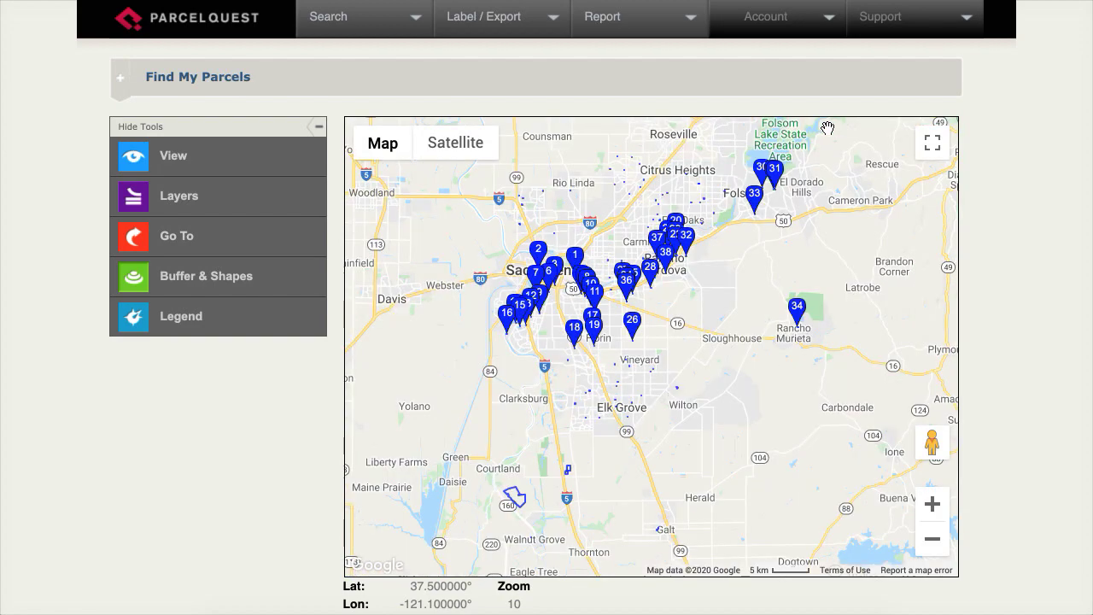
{"action": "scroll", "coordinate": [995, 300], "scroll_direction": "down", "scroll_amount": 5}
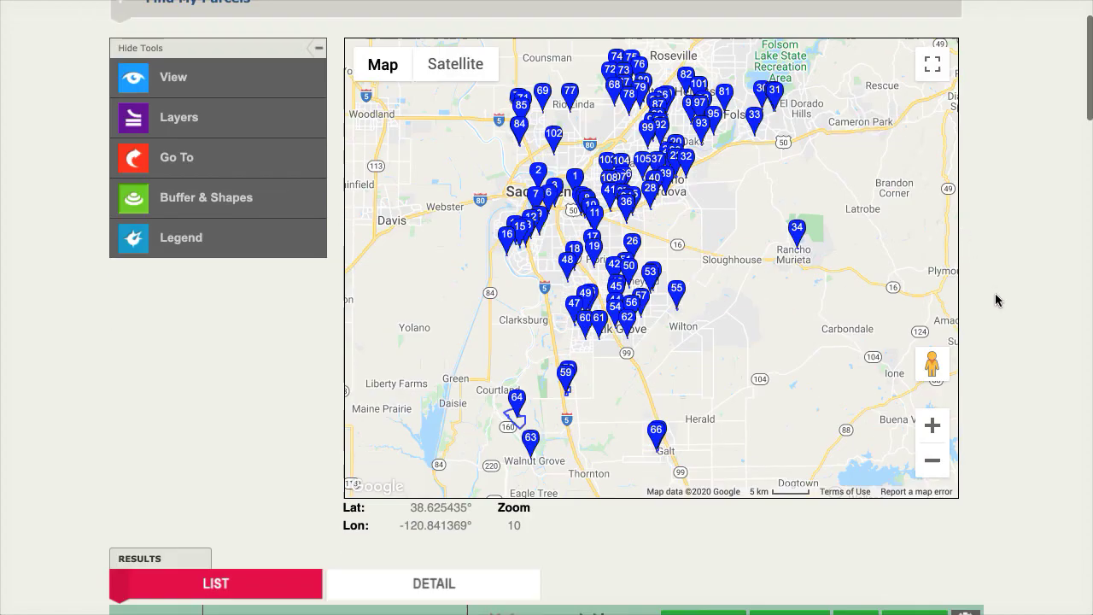
{"action": "scroll", "coordinate": [995, 300], "scroll_direction": "down", "scroll_amount": 3}
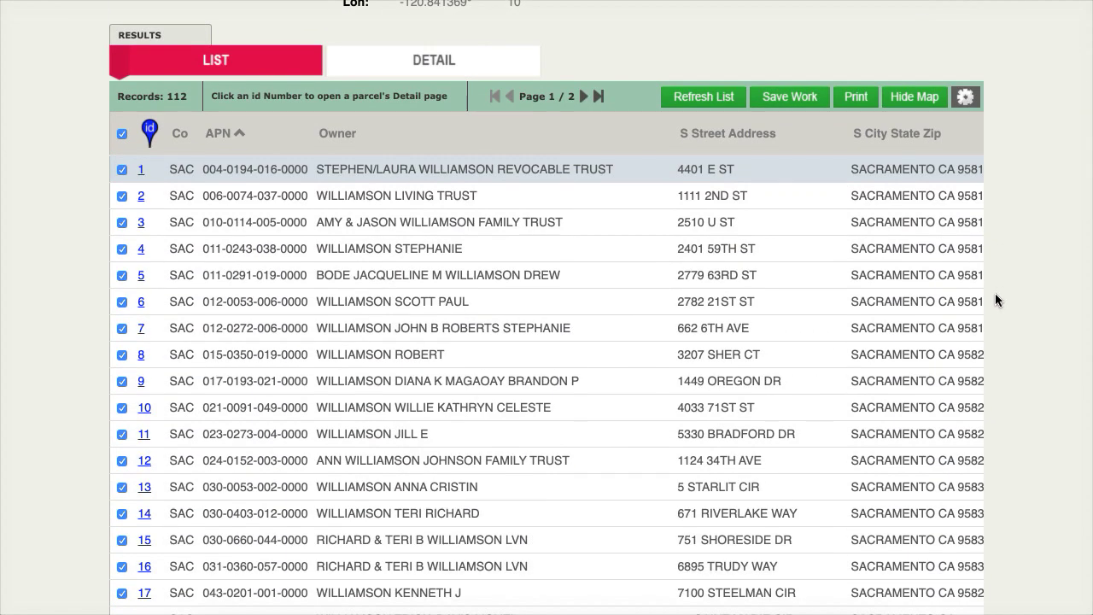
{"action": "scroll", "coordinate": [994, 300], "scroll_direction": "up", "scroll_amount": 3}
{"action": "scroll", "coordinate": [995, 293], "scroll_direction": "up", "scroll_amount": 5}
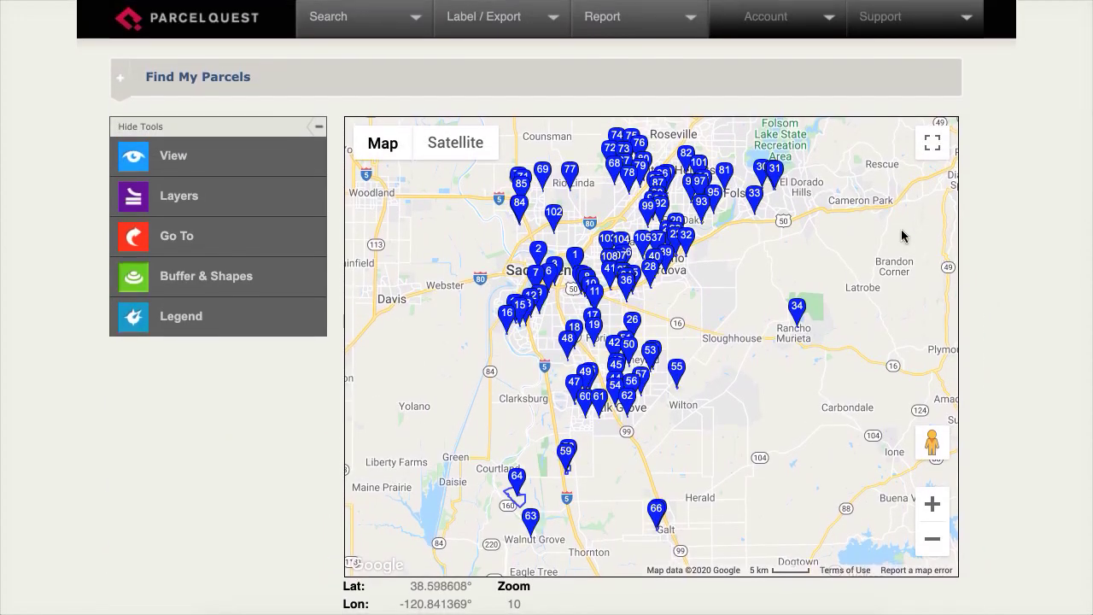
{"action": "left_click", "coordinate": [553, 17]}
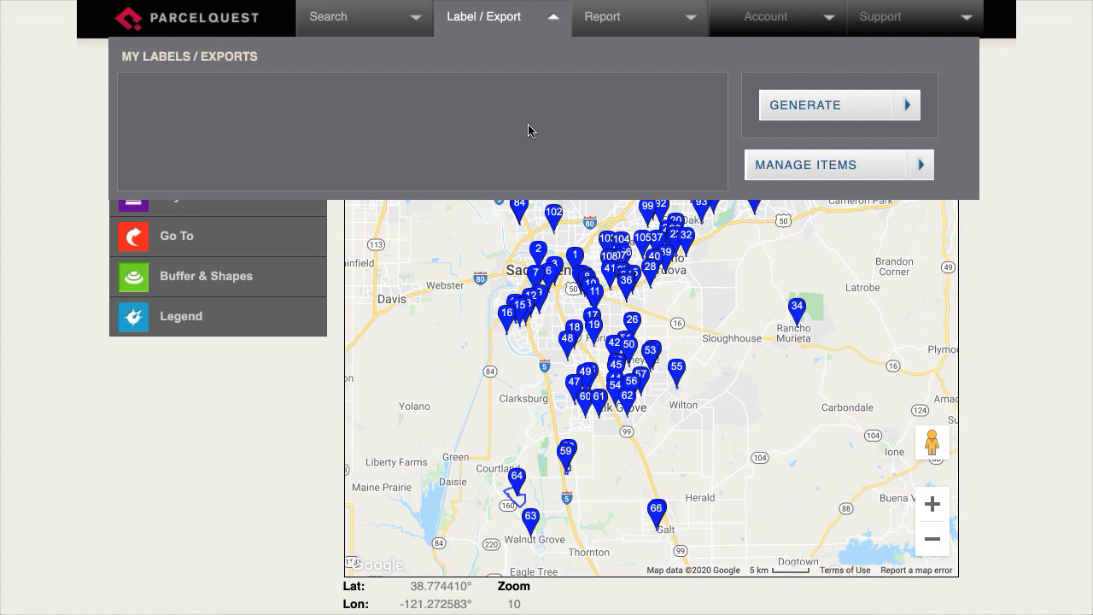
Add Label - Situs and Label - Mailing, each with and without APN, to the selected formats
{"action": "left_click", "coordinate": [814, 168]}
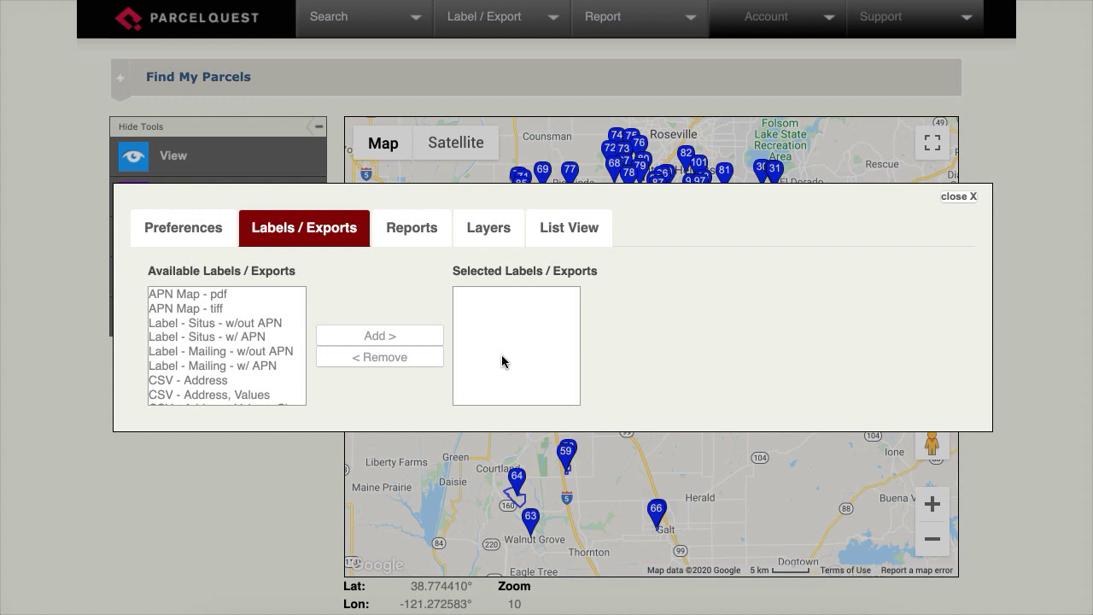
{"action": "left_click", "coordinate": [217, 323]}
{"action": "left_click", "coordinate": [367, 334]}
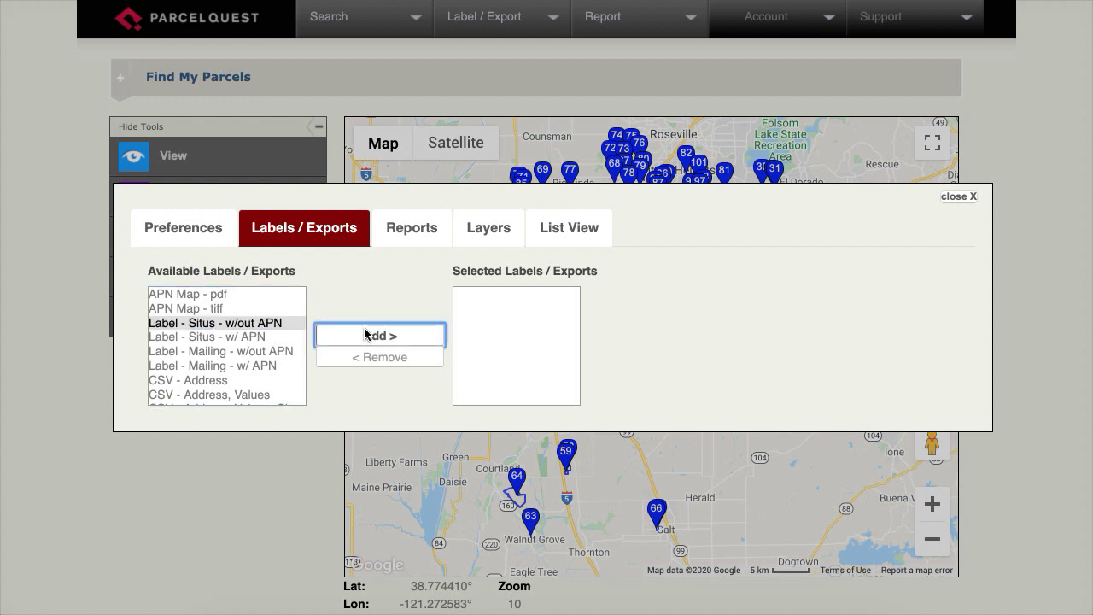
{"action": "left_click", "coordinate": [266, 324]}
{"action": "left_click", "coordinate": [342, 339]}
{"action": "left_click", "coordinate": [265, 324]}
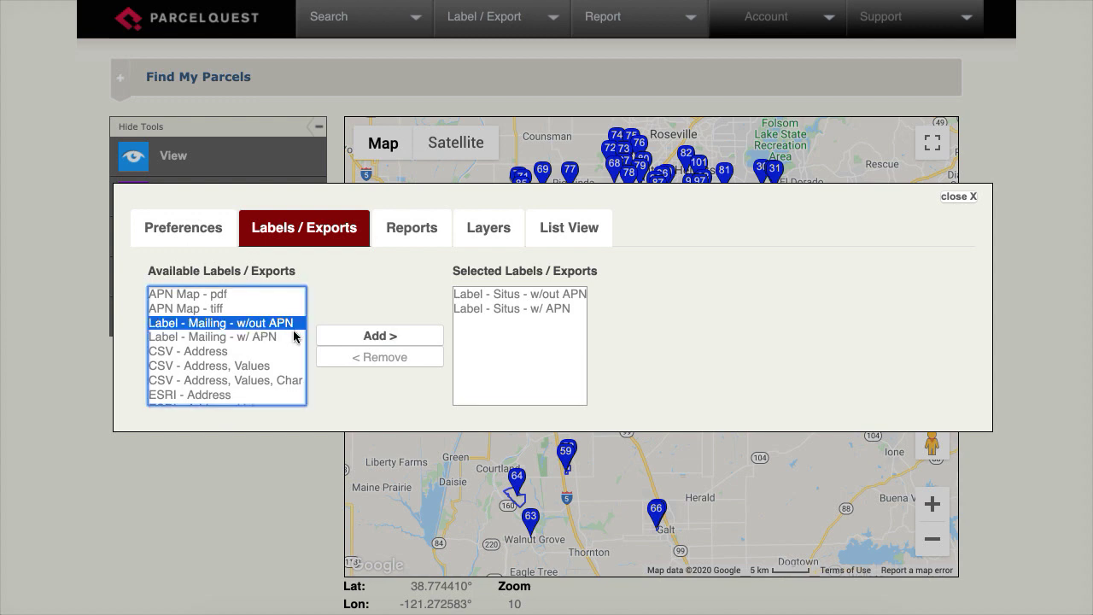
{"action": "left_click", "coordinate": [345, 341]}
{"action": "left_click", "coordinate": [266, 325]}
{"action": "left_click", "coordinate": [340, 342]}
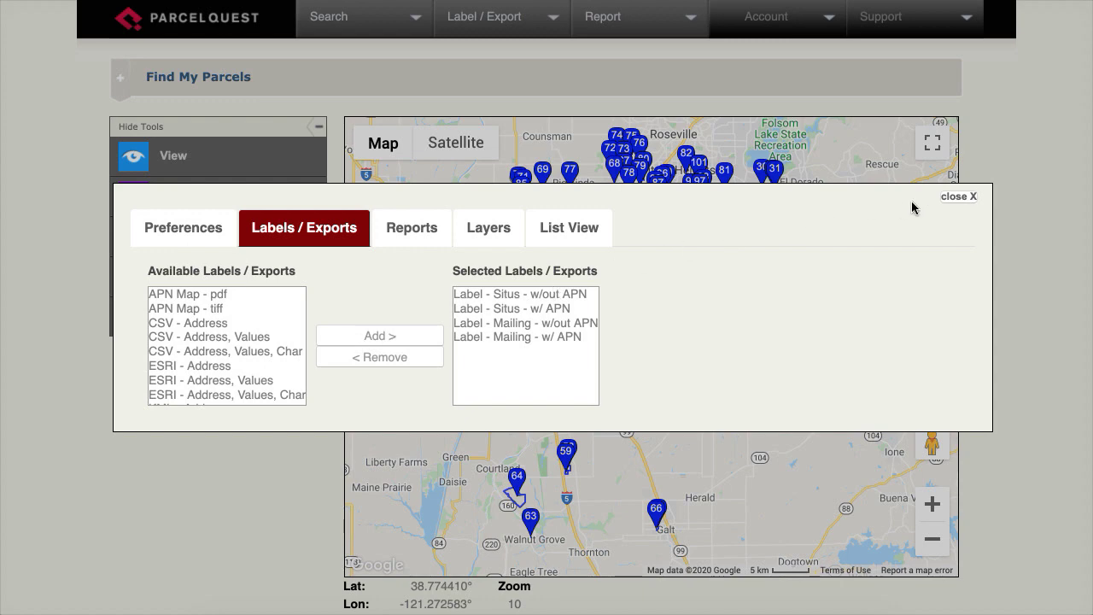
{"action": "left_click", "coordinate": [952, 198]}
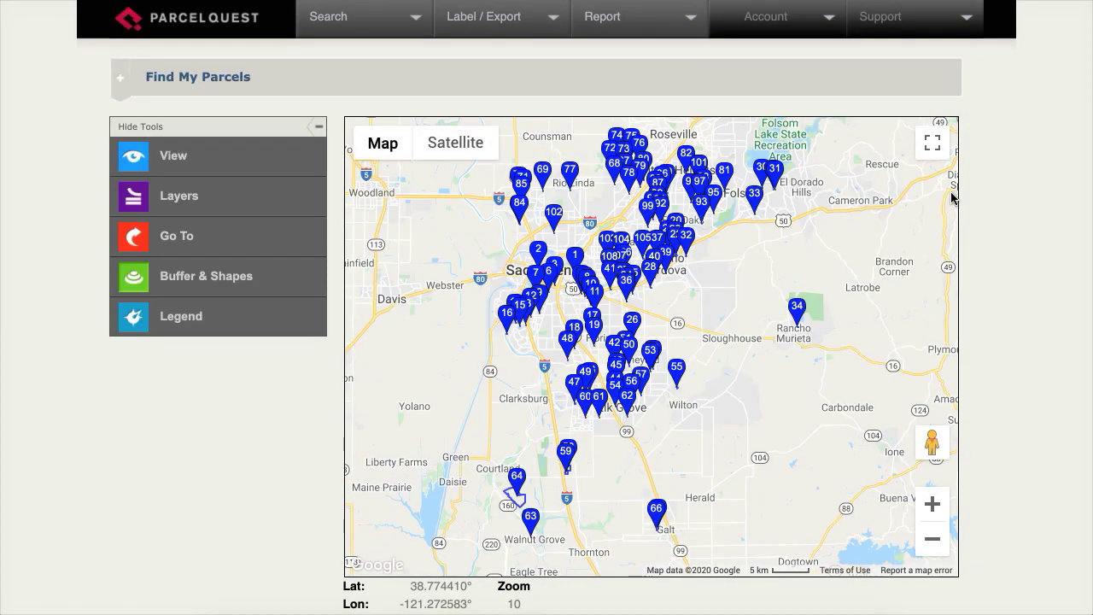
{"action": "left_click", "coordinate": [515, 24]}
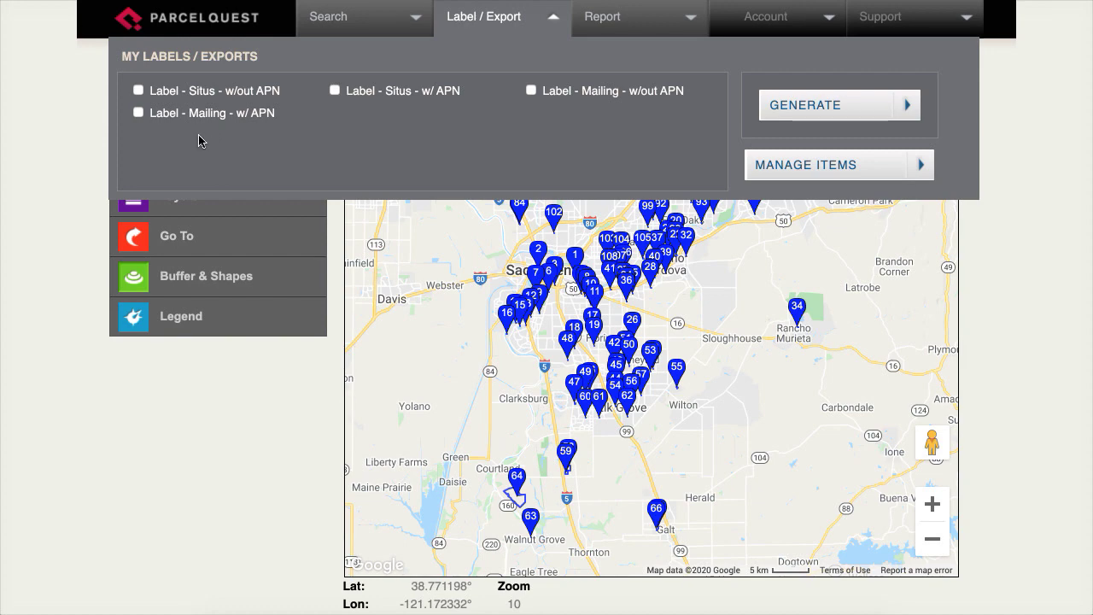
Uncheck result rows 5 and 9 to exclude those parcels from the selection
{"action": "scroll", "coordinate": [66, 389], "scroll_direction": "down", "scroll_amount": 5}
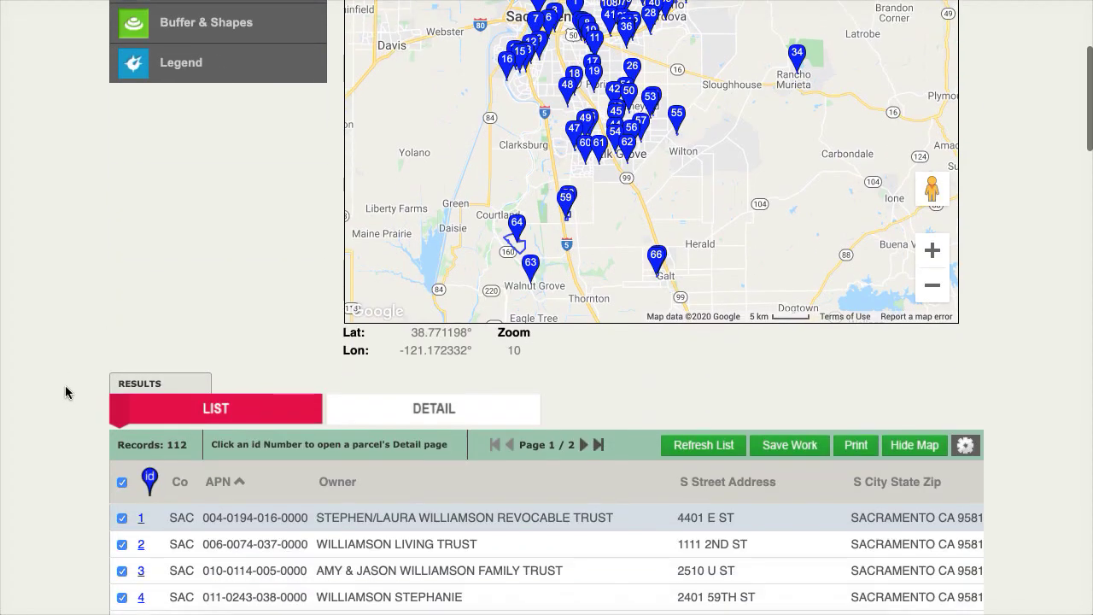
{"action": "scroll", "coordinate": [67, 393], "scroll_direction": "down", "scroll_amount": 1}
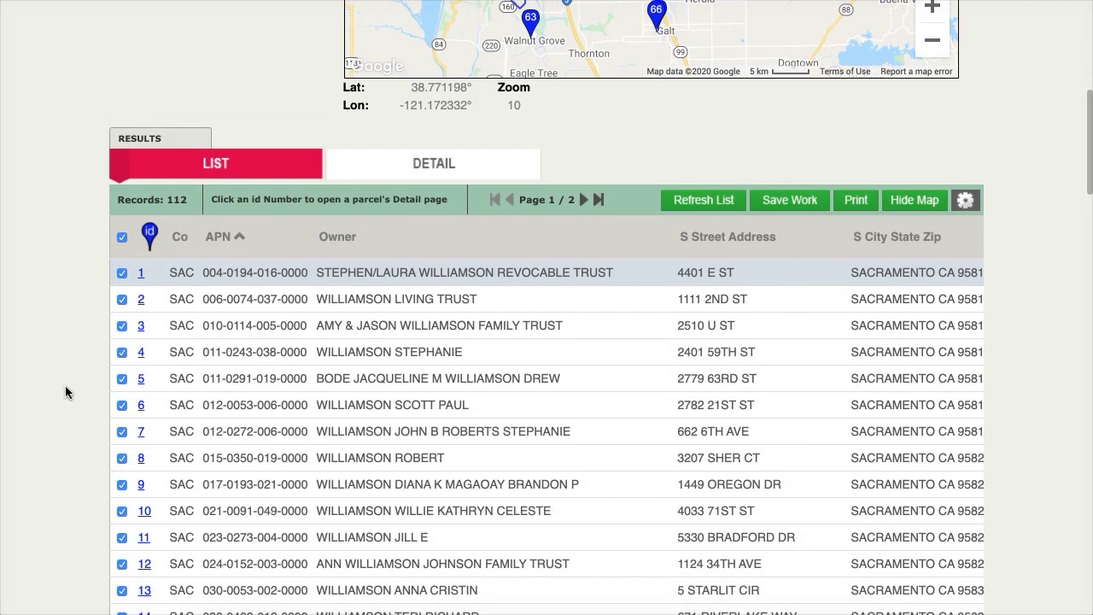
{"action": "left_click", "coordinate": [120, 380]}
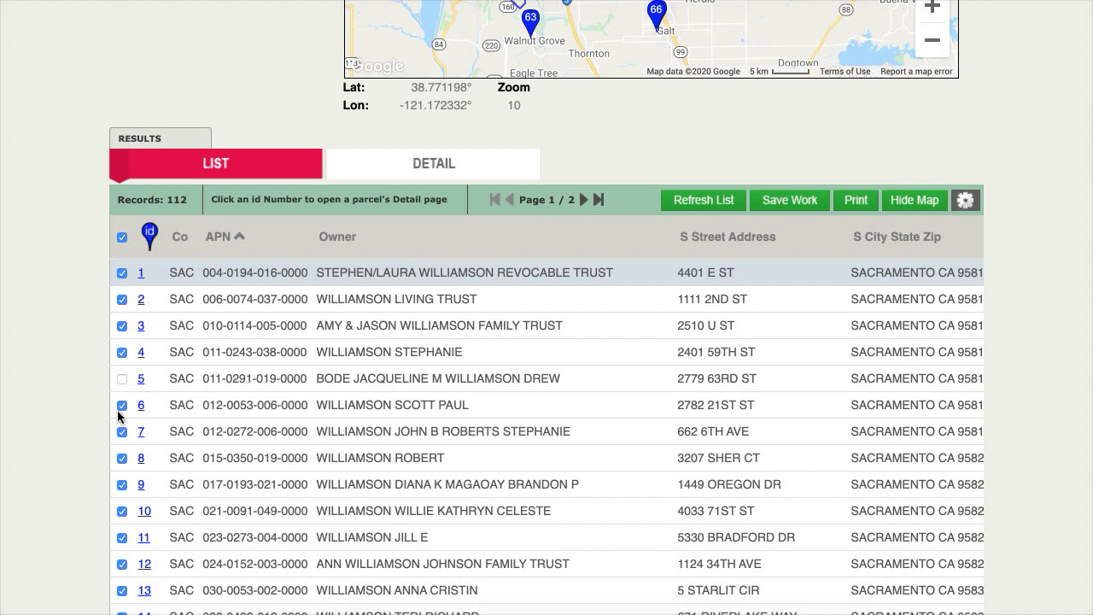
{"action": "left_click", "coordinate": [122, 485]}
{"action": "scroll", "coordinate": [74, 427], "scroll_direction": "up", "scroll_amount": 6}
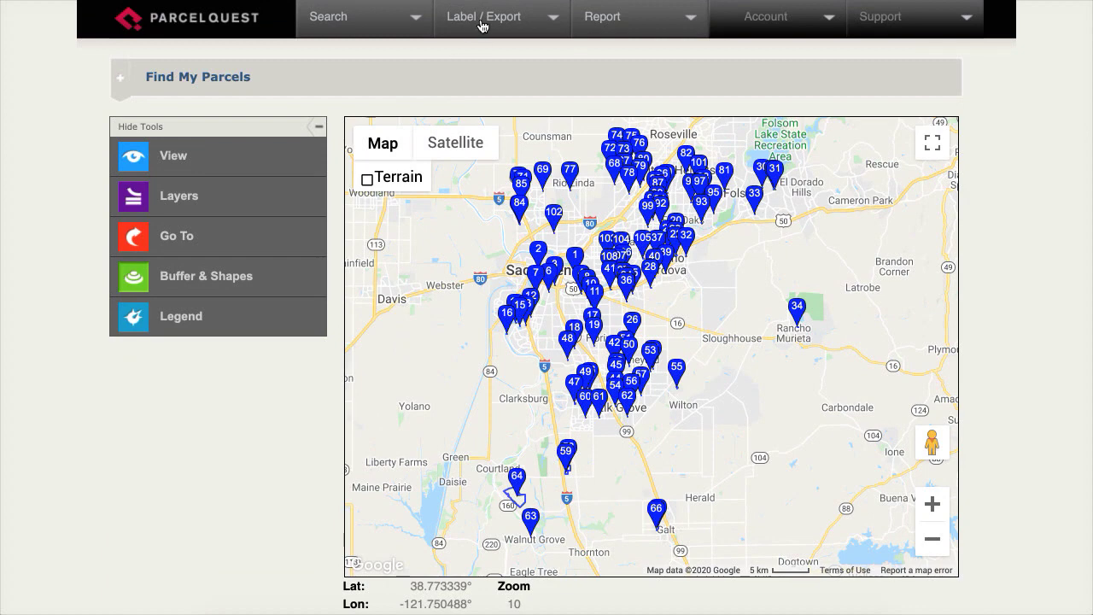
Generate and open a PDF of Label - Situs - w/out APN for the selected parcels
{"action": "left_click", "coordinate": [482, 23]}
{"action": "left_click", "coordinate": [138, 84]}
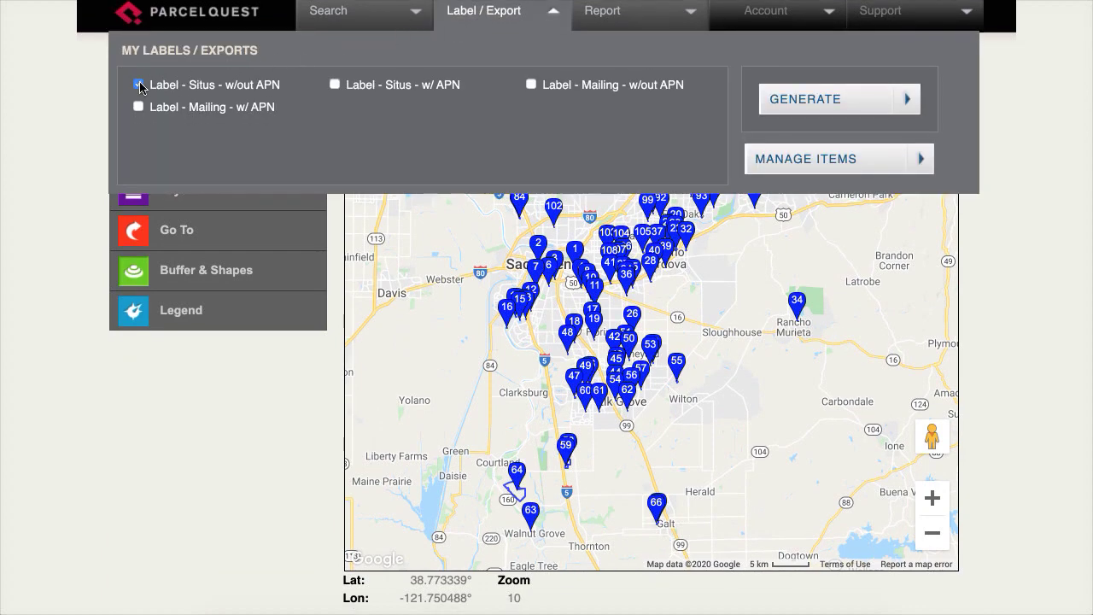
{"action": "left_click", "coordinate": [795, 97]}
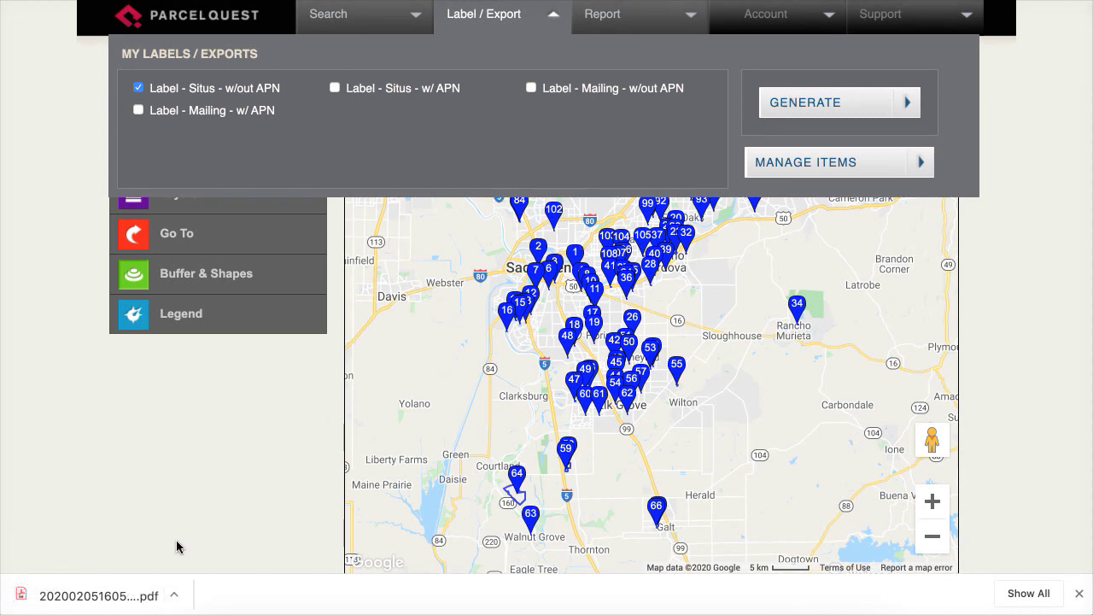
{"action": "left_click", "coordinate": [98, 595]}
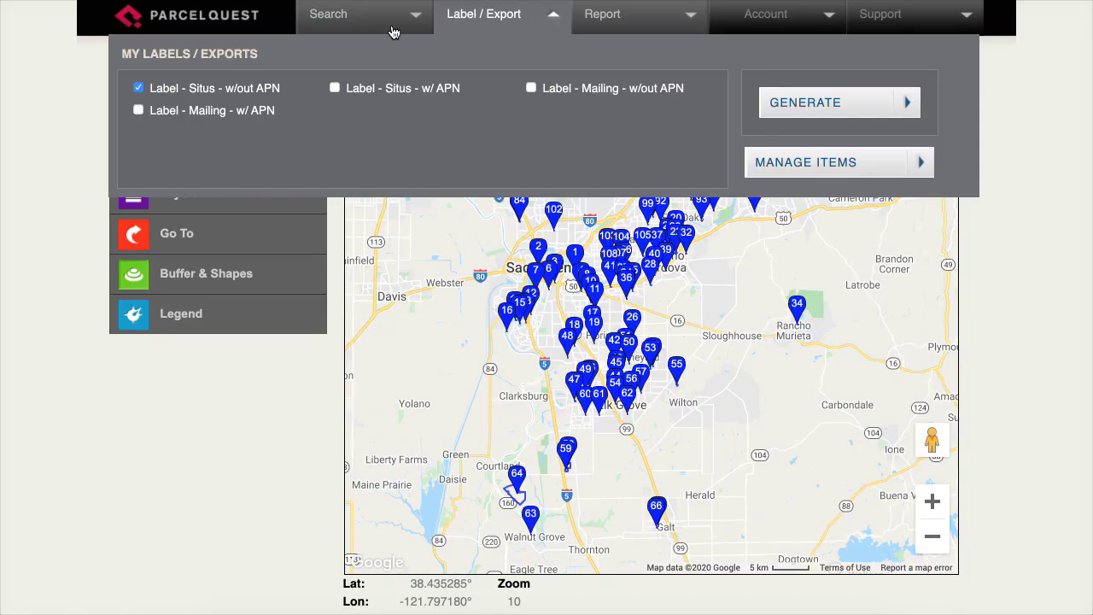
{"action": "left_click", "coordinate": [202, 361]}
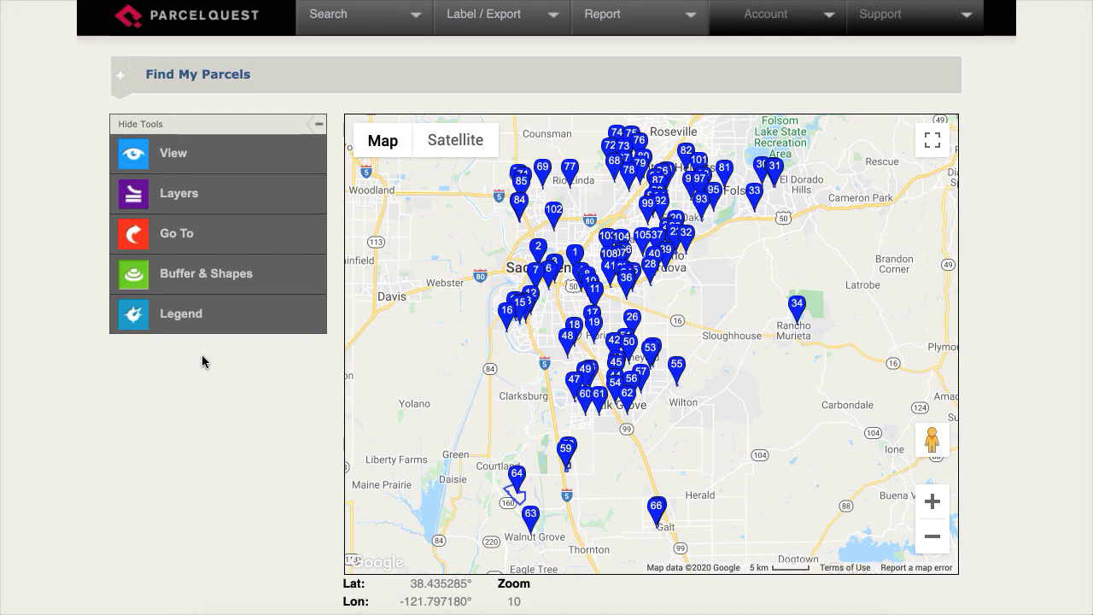
Add CSV - Address, CSV - Address, Values and CSV - Address, Values, Char to the selected exports
{"action": "left_click", "coordinate": [512, 25]}
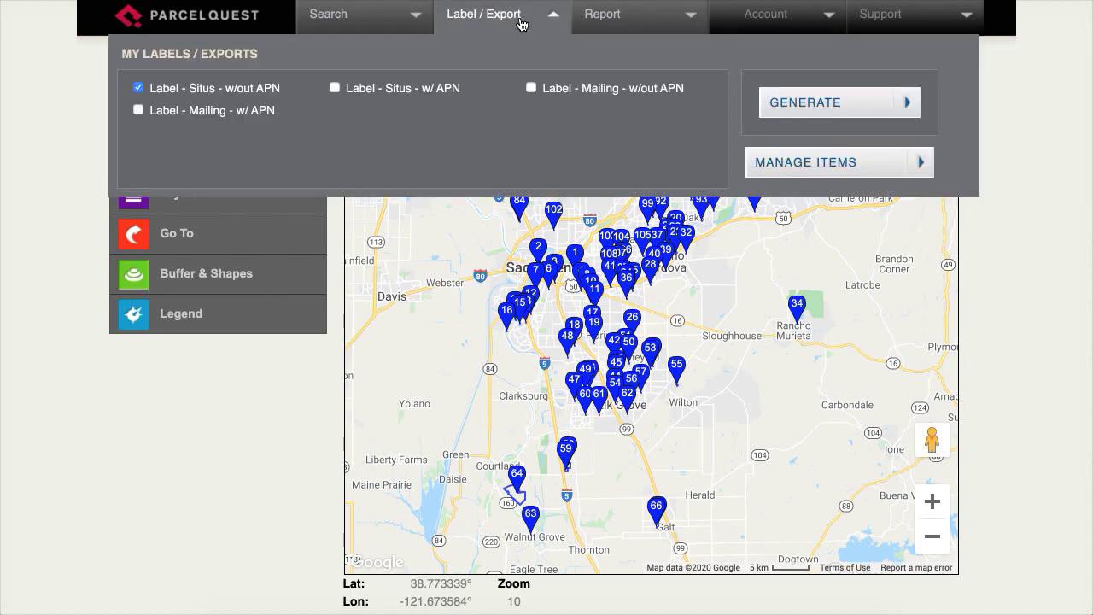
{"action": "left_click", "coordinate": [814, 164]}
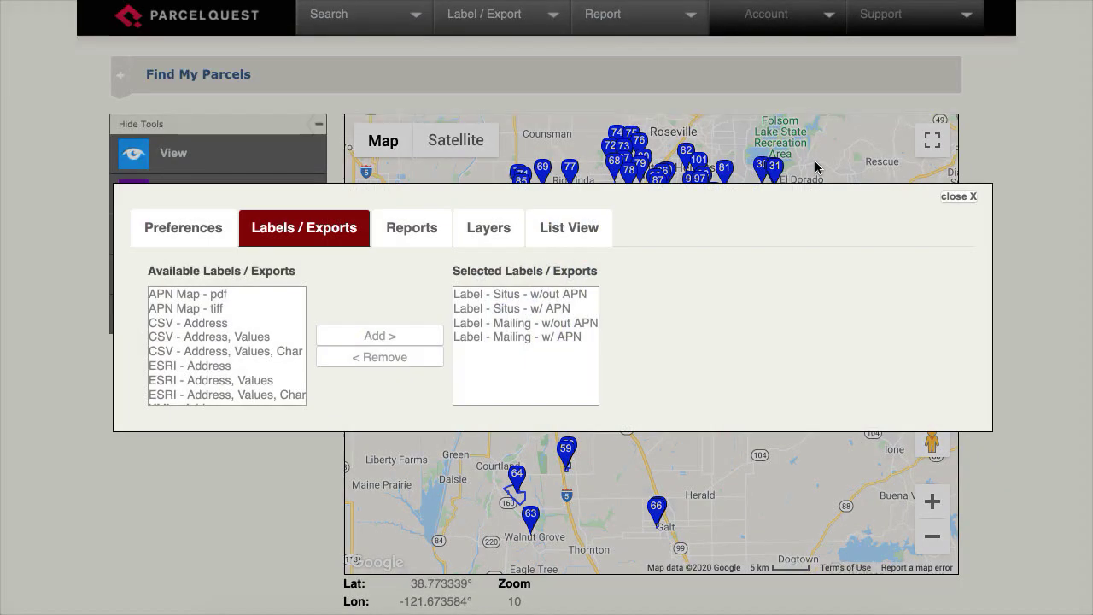
{"action": "left_click", "coordinate": [197, 323]}
{"action": "left_click", "coordinate": [342, 336]}
{"action": "left_click", "coordinate": [242, 325]}
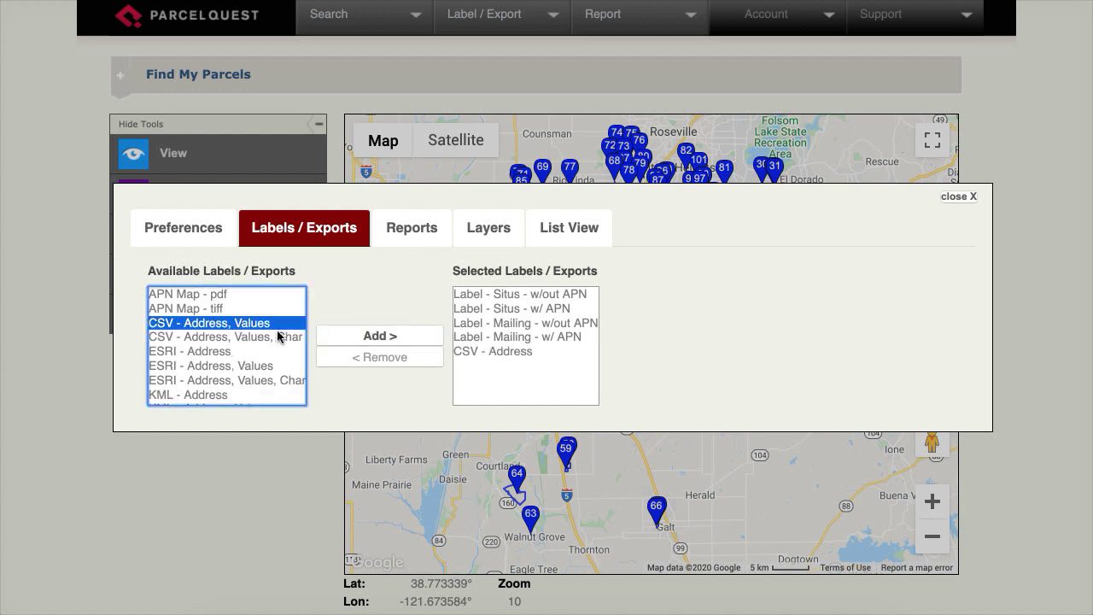
{"action": "left_click", "coordinate": [333, 337]}
{"action": "left_click", "coordinate": [260, 325]}
{"action": "left_click", "coordinate": [329, 338]}
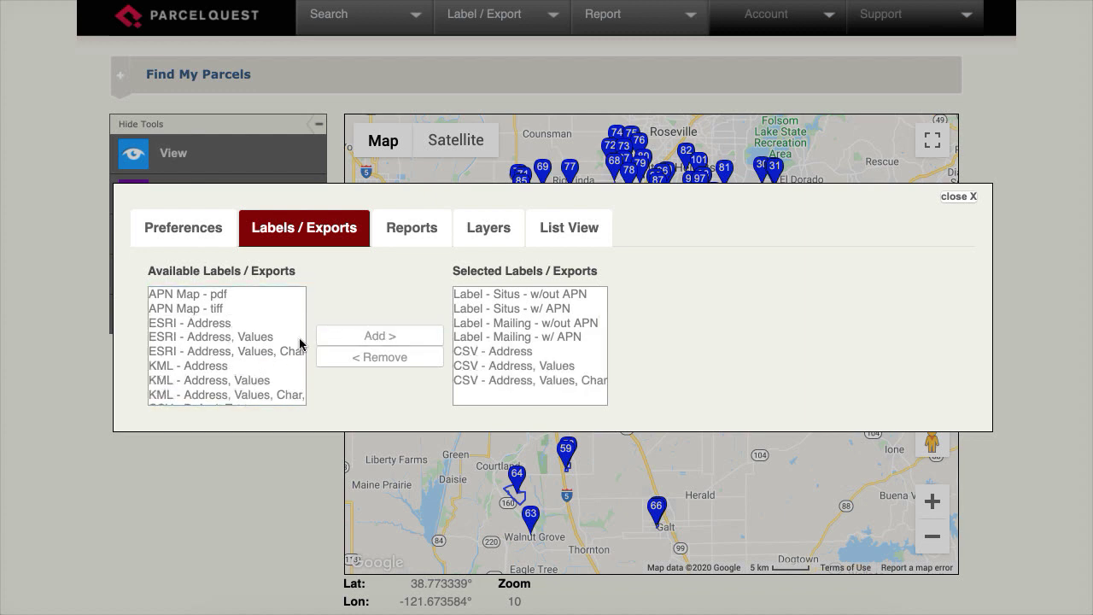
Add CSV - Default Tax and CSV - List View to the selected exports
{"action": "scroll", "coordinate": [264, 355], "scroll_direction": "down", "scroll_amount": 1}
{"action": "left_click", "coordinate": [193, 383]}
{"action": "left_click", "coordinate": [325, 342]}
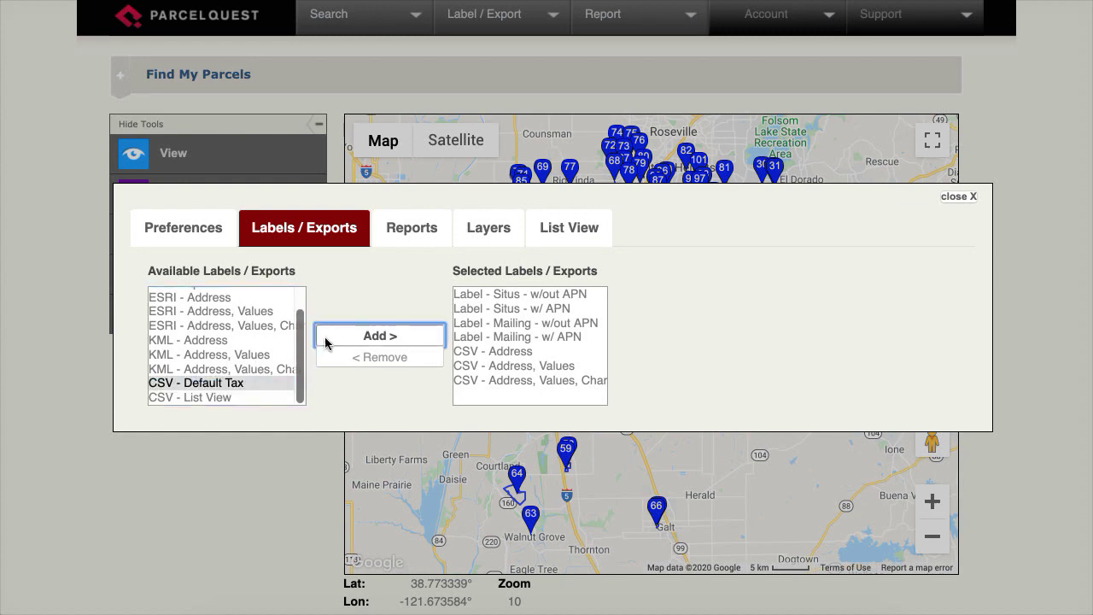
{"action": "left_click", "coordinate": [230, 397]}
{"action": "left_click", "coordinate": [340, 341]}
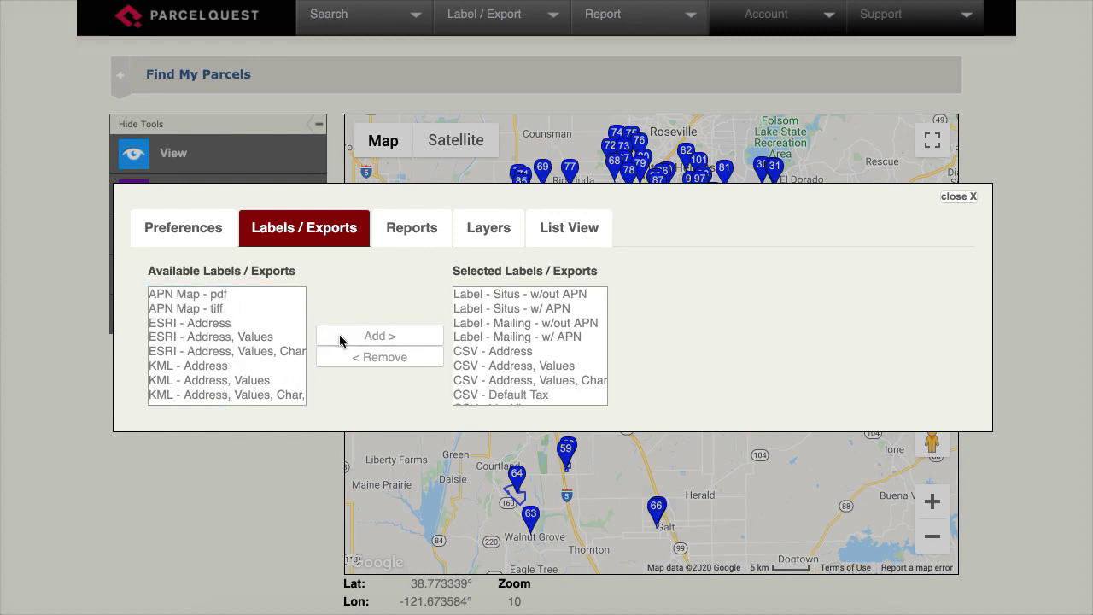
{"action": "left_click", "coordinate": [949, 199]}
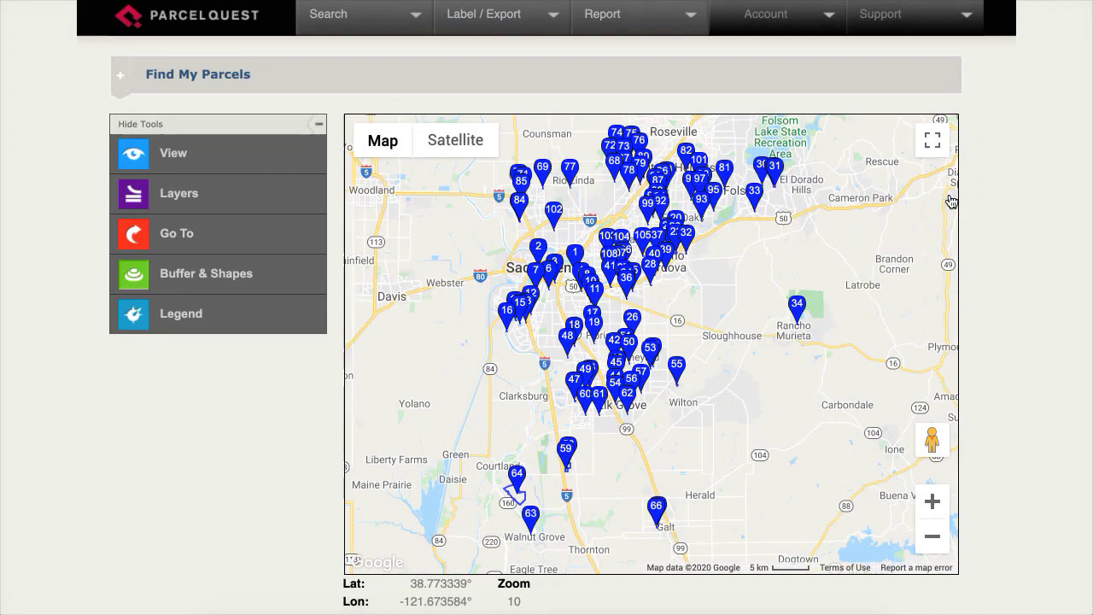
Generate a CSV - Address file for the selected williamson parcels
{"action": "left_click", "coordinate": [530, 25]}
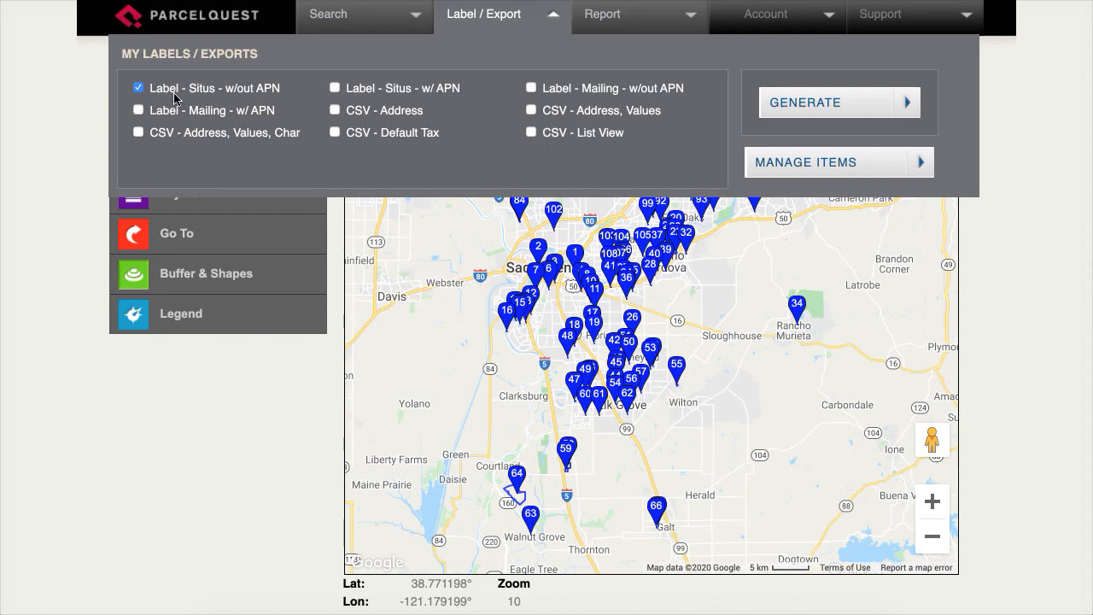
{"action": "left_click", "coordinate": [335, 111]}
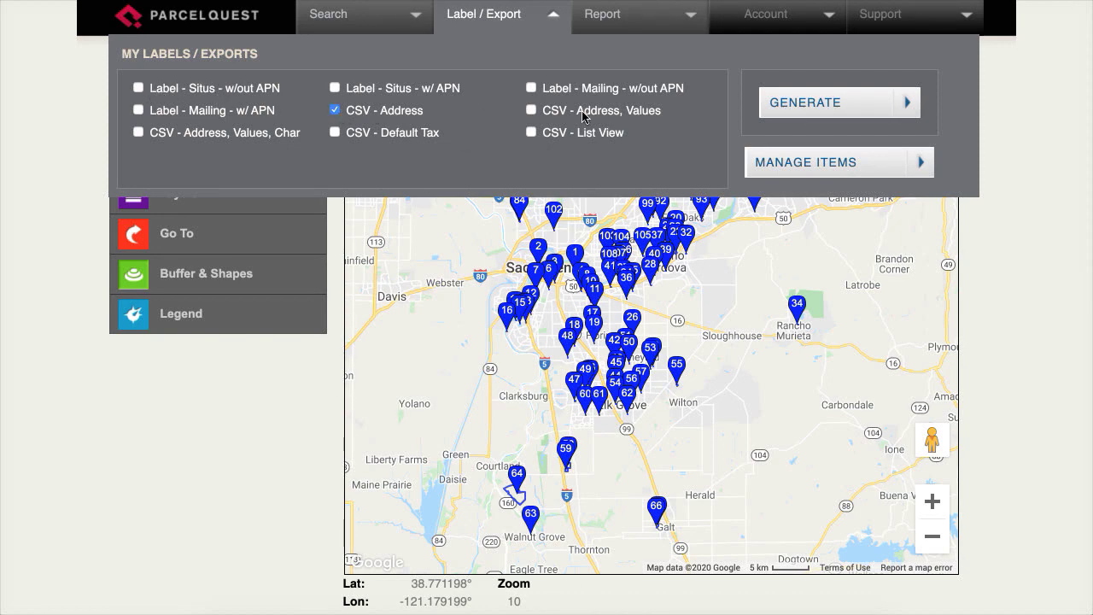
{"action": "left_click", "coordinate": [779, 102]}
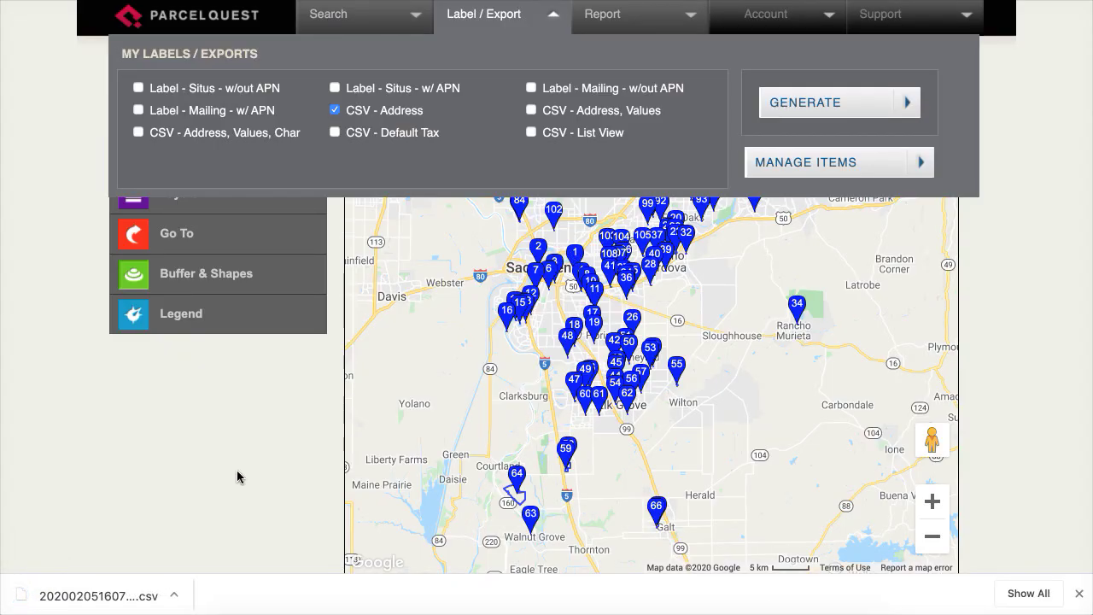